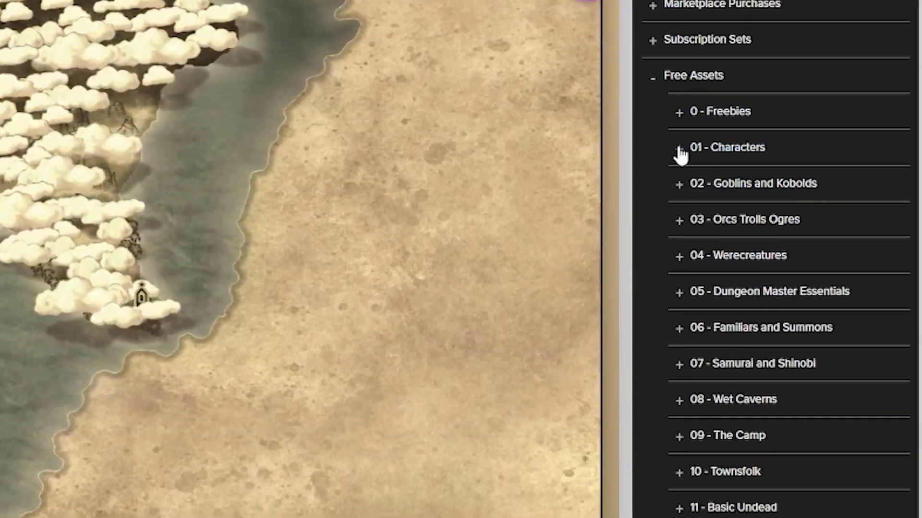
Expand the 01 - Characters asset pack and scroll through its character tokens.
click(818, 126)
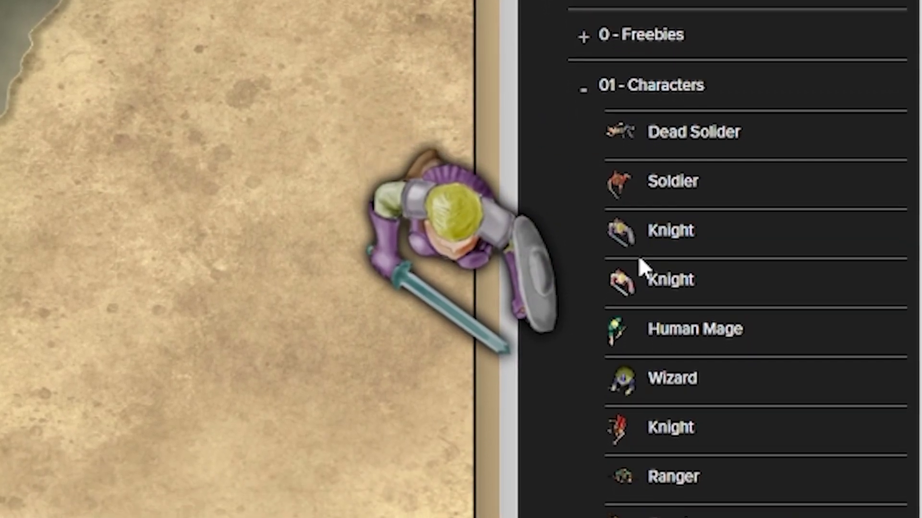
scroll(638, 255, down, 7)
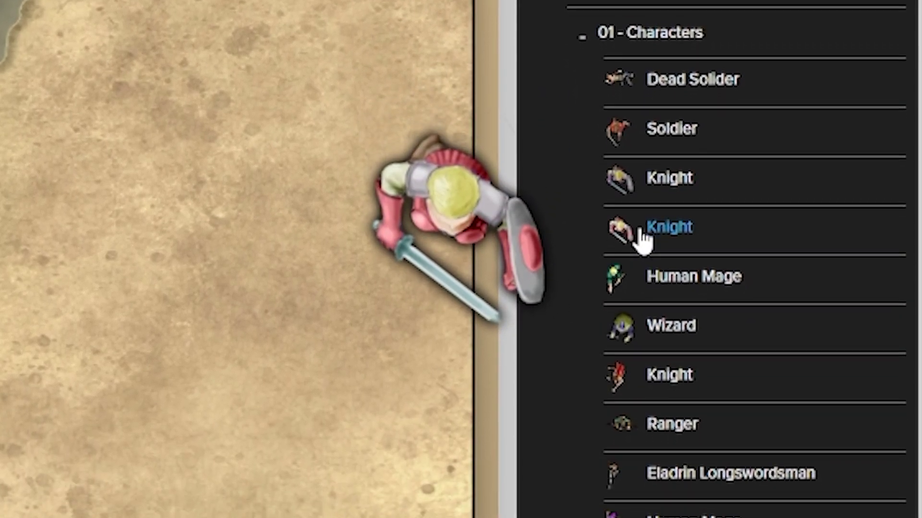
scroll(651, 225, down, 14)
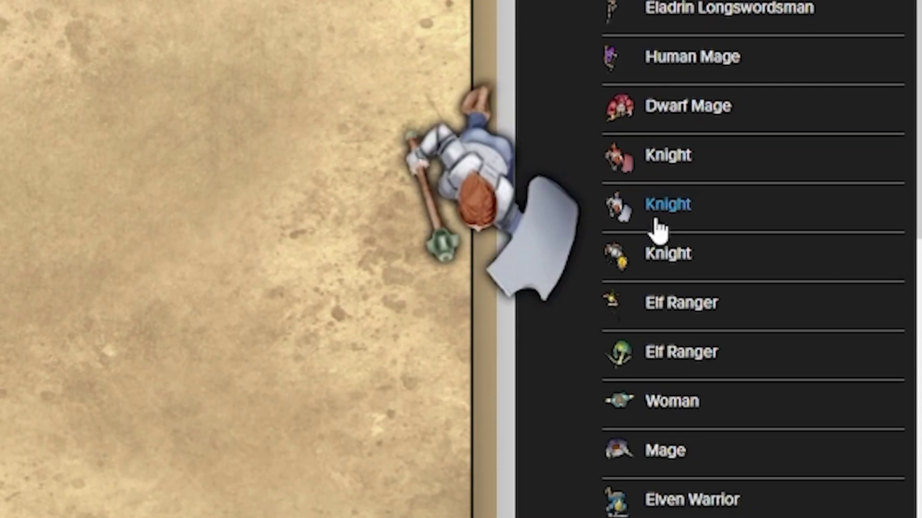
scroll(663, 276, down, 6)
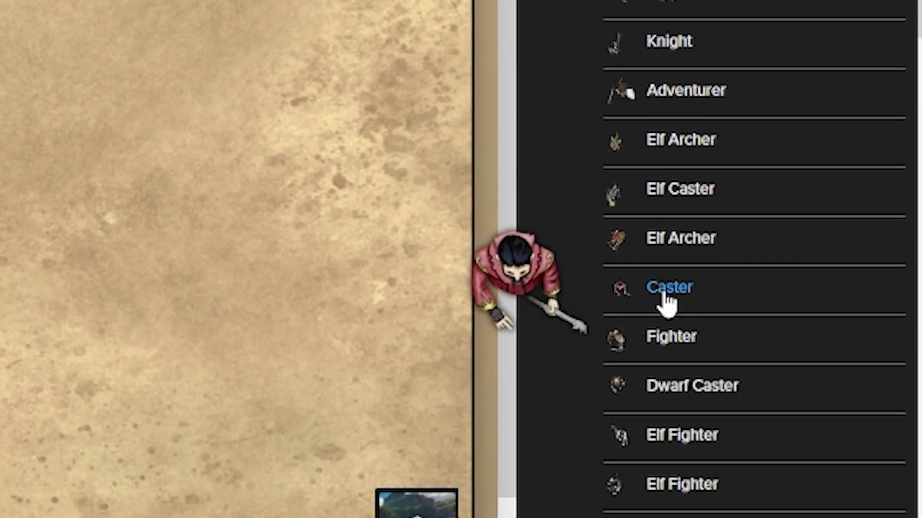
scroll(696, 374, down, 18)
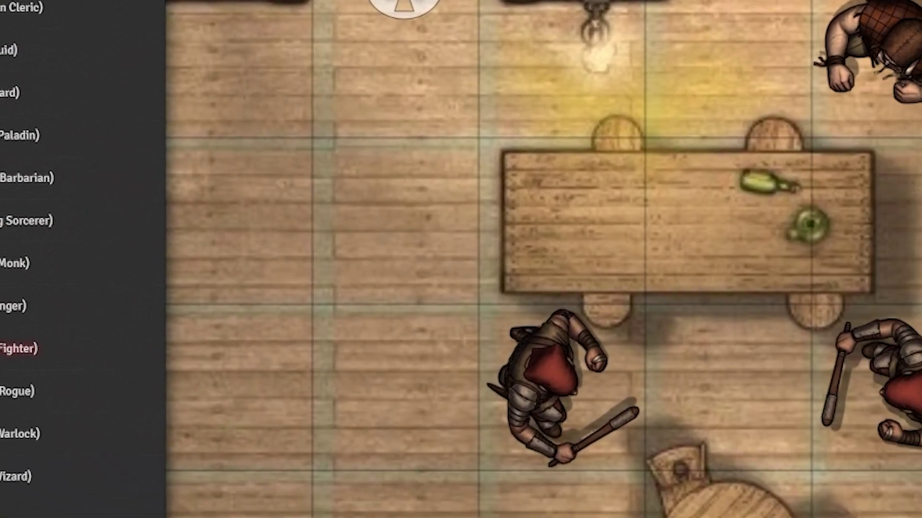
Drag Randal (Human Fighter) onto the tavern map between the two bandits.
drag(19, 349, 729, 468)
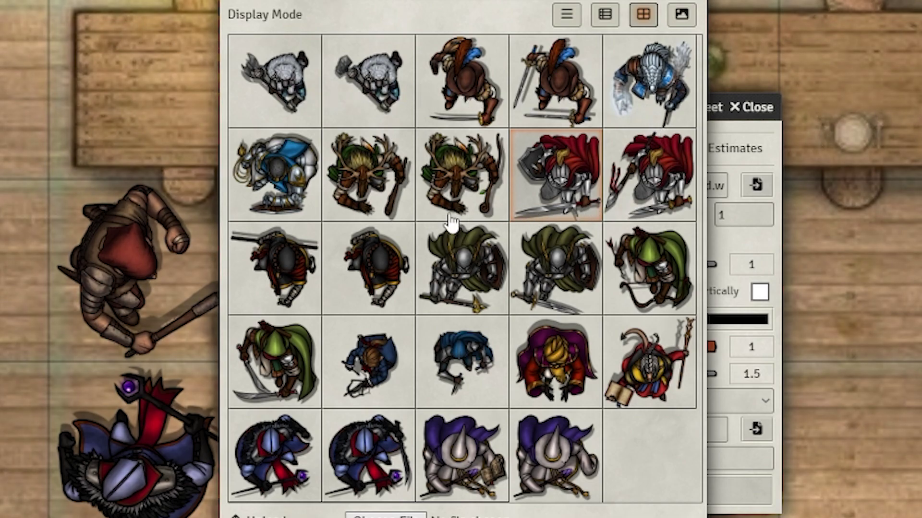
Scroll through the bundled token thumbnails and open the undead images folder.
scroll(278, 274, down, 15)
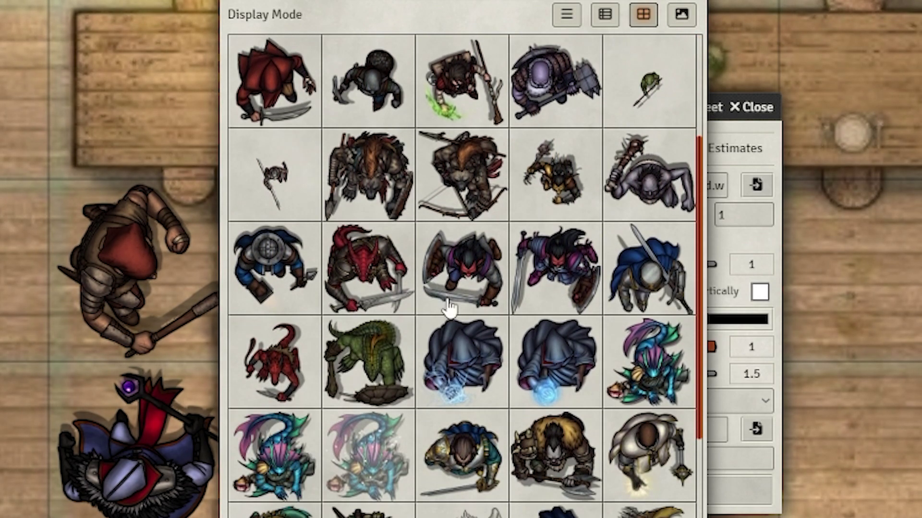
scroll(459, 336, down, 2)
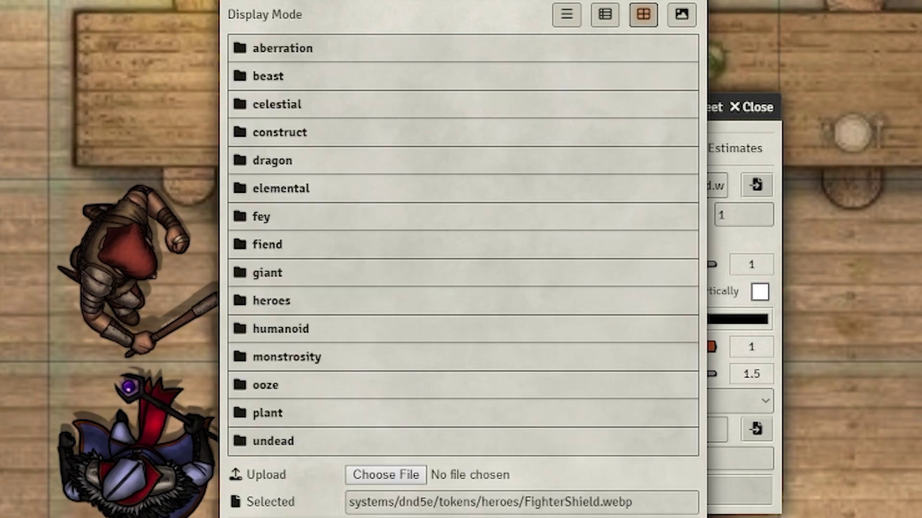
click(277, 447)
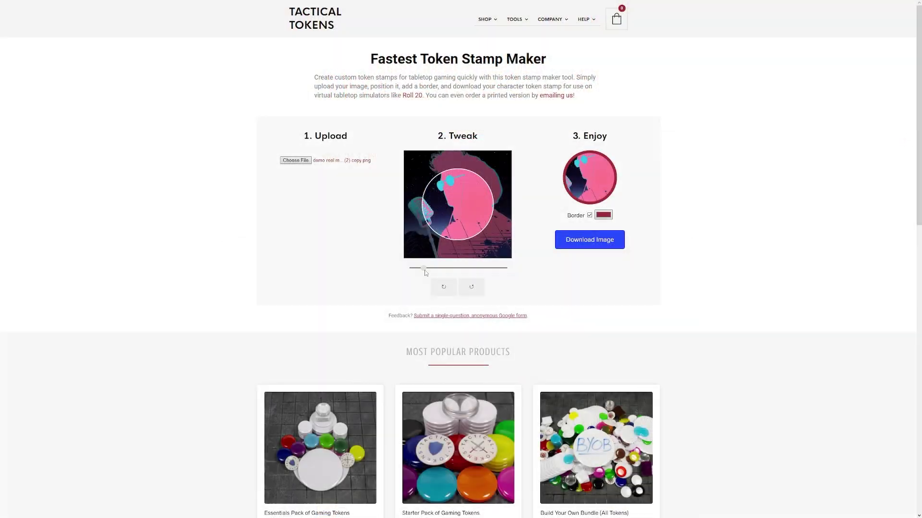
Adjust the portrait zoom, try the rope border, then apply the green zigzag border.
drag(425, 269, 412, 268)
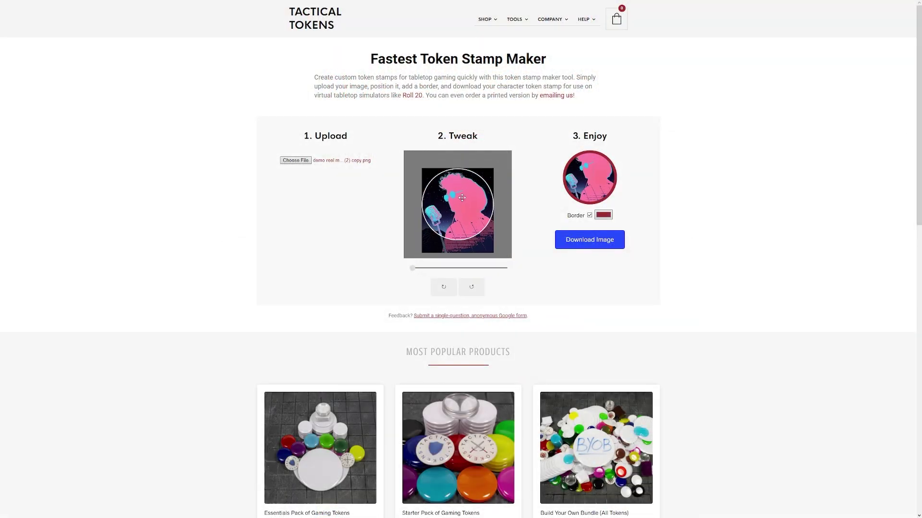
click(608, 216)
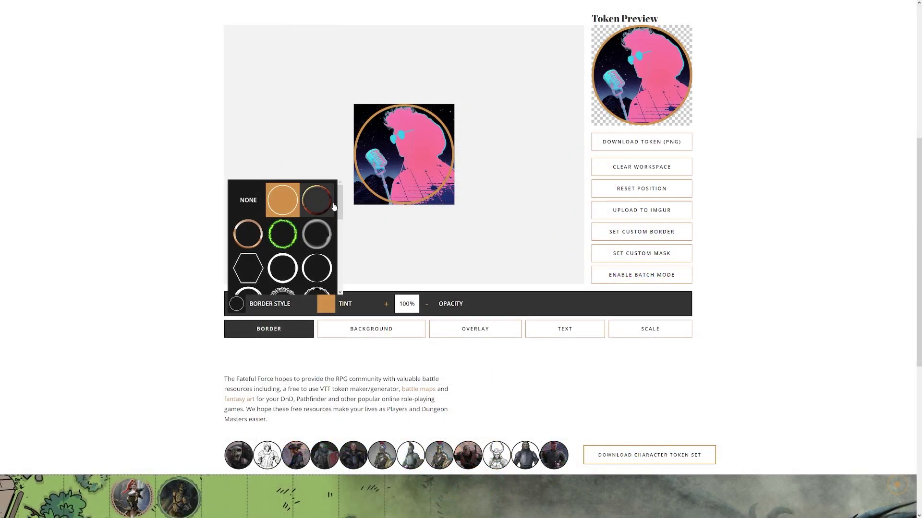
scroll(288, 230, down, 2)
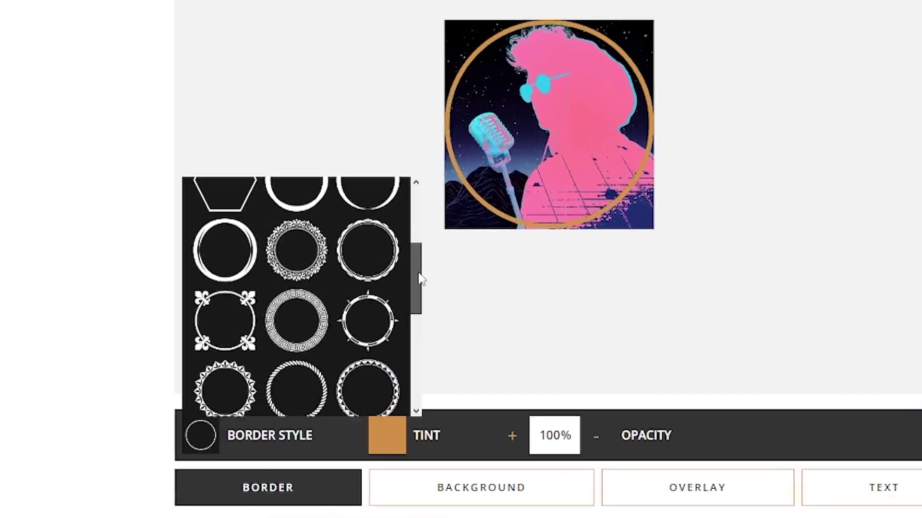
mouse_move(421, 279)
mouse_down()
mouse_move(420, 340)
mouse_move(419, 285)
mouse_up()
click(298, 373)
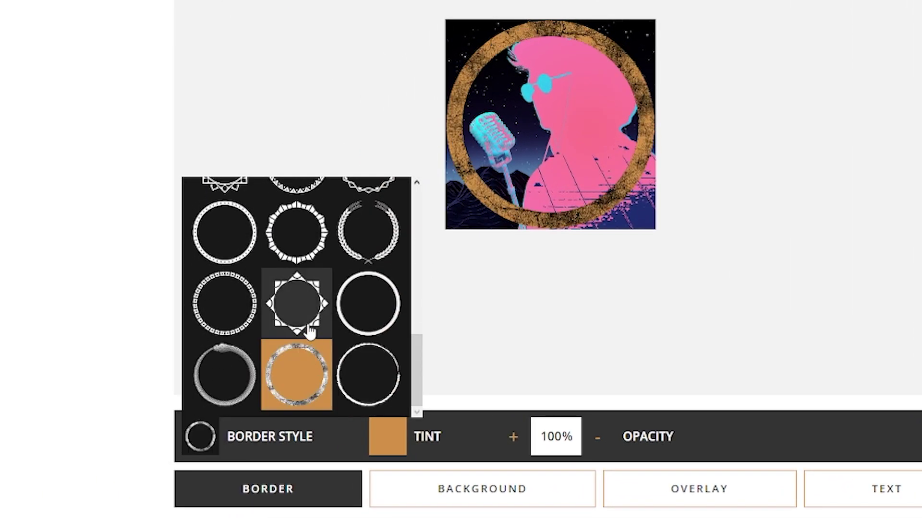
scroll(308, 318, down, 1)
scroll(308, 318, up, 3)
click(304, 271)
Shrink the portrait, tint the border purple and lower its opacity.
click(661, 19)
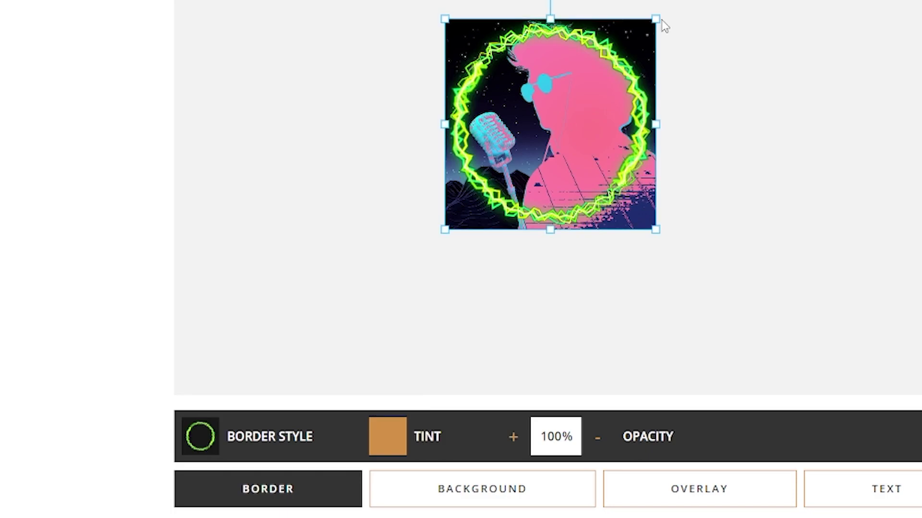
drag(655, 21, 645, 54)
click(388, 437)
drag(518, 269, 541, 269)
click(710, 261)
click(598, 441)
click(598, 441)
click(598, 441)
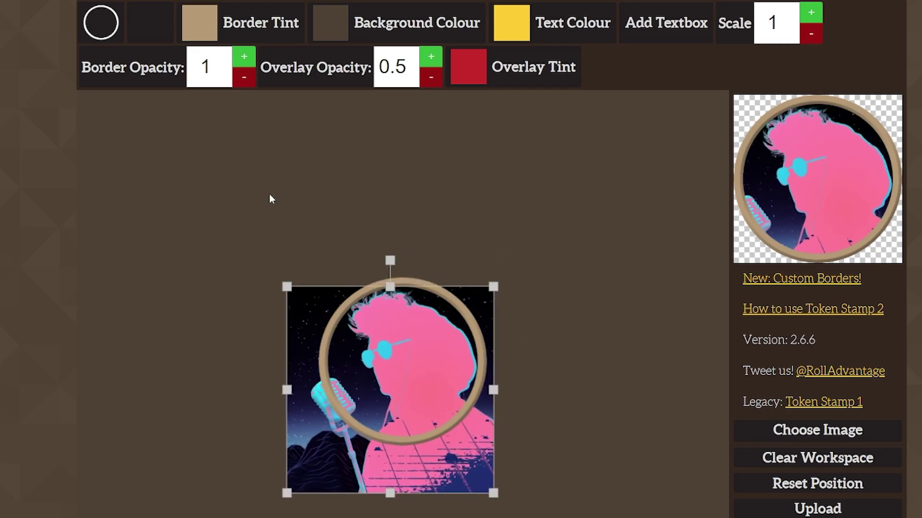
Try guitar-pick, octagon, serrated, thin and gold ring border shapes on the singer token.
click(101, 22)
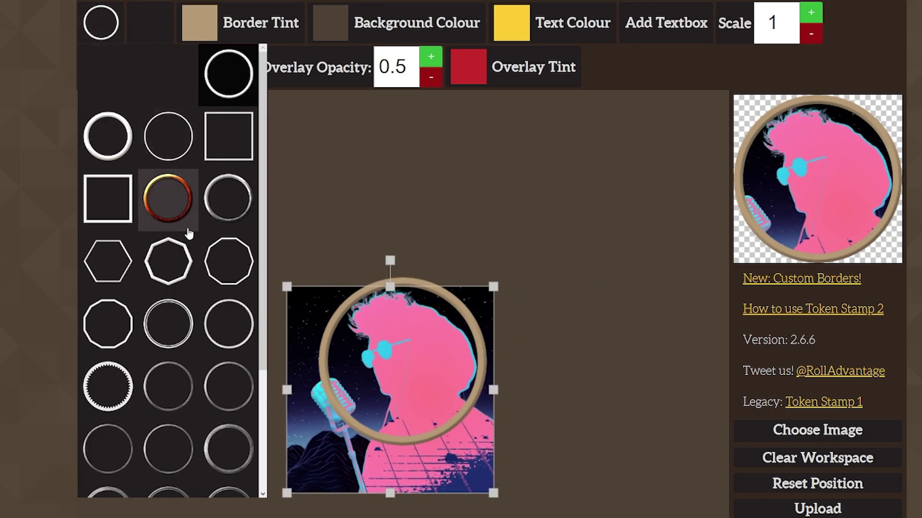
scroll(226, 283, down, 3)
click(230, 395)
click(228, 463)
click(170, 403)
click(227, 338)
click(102, 231)
click(169, 152)
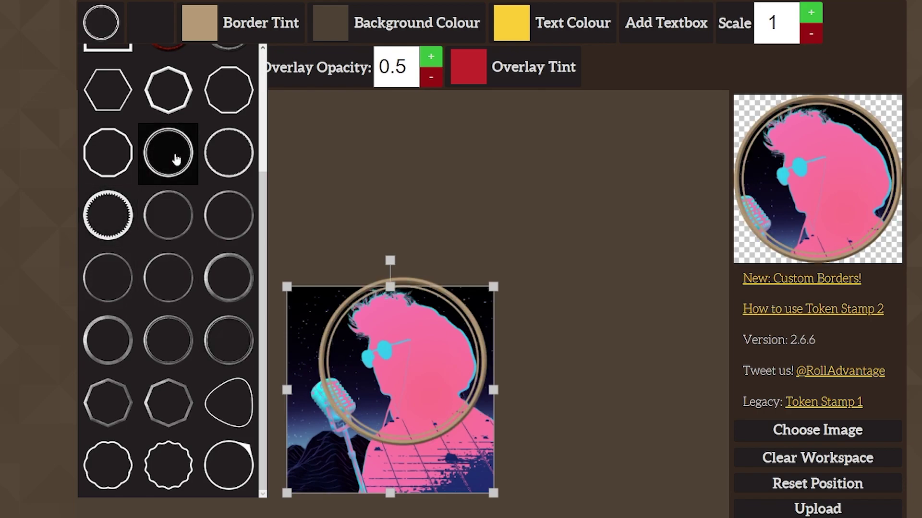
scroll(177, 154, up, 3)
click(168, 78)
click(93, 22)
Apply the silver ring border and give it a purple tint.
click(200, 23)
click(101, 22)
click(228, 199)
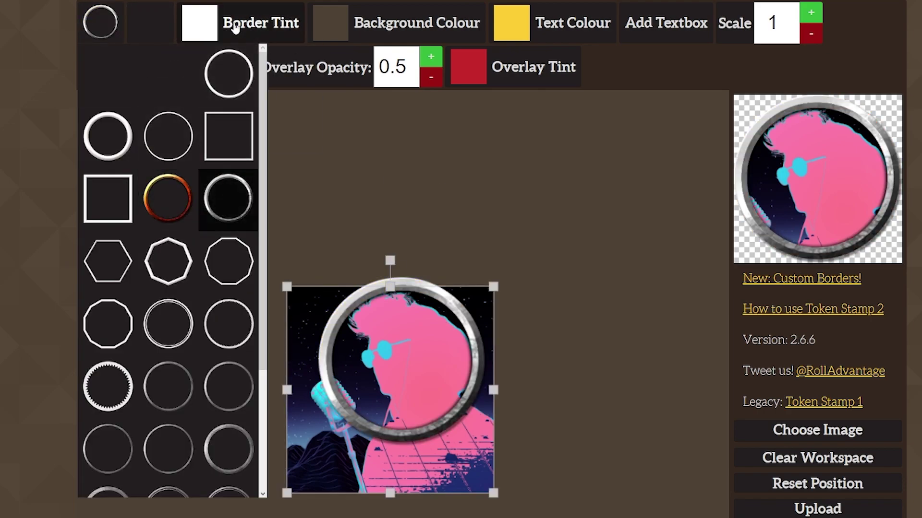
click(199, 22)
click(280, 61)
click(254, 57)
click(280, 66)
click(431, 137)
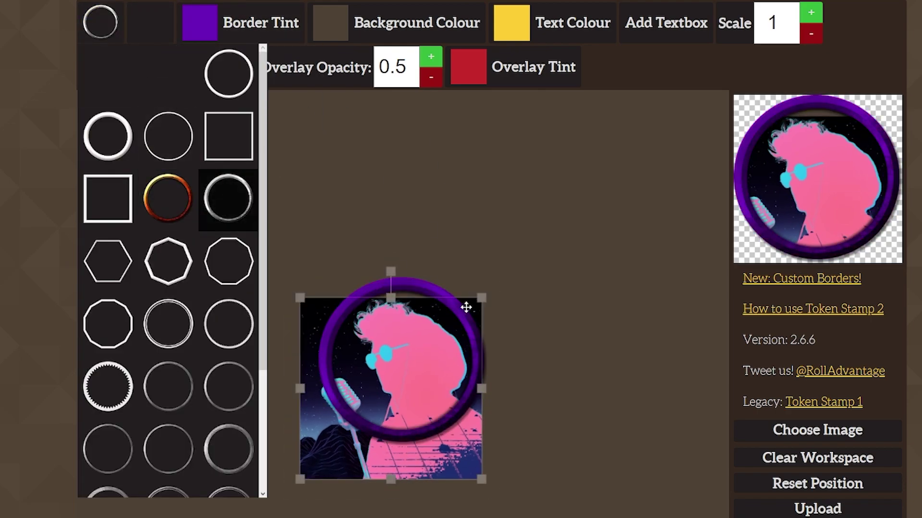
Reposition the portrait, change the workspace background, and check the custom border size requirement.
drag(467, 307, 474, 301)
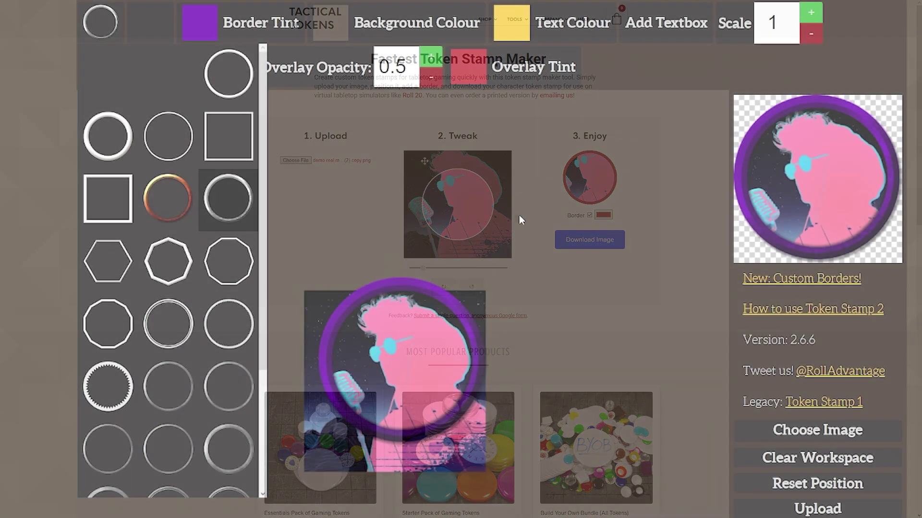
click(383, 29)
drag(365, 62, 319, 91)
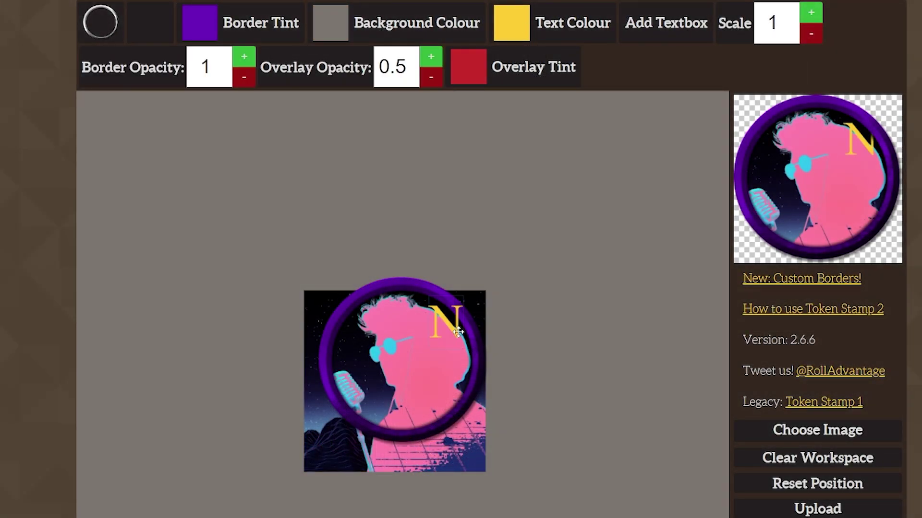
drag(417, 303, 432, 302)
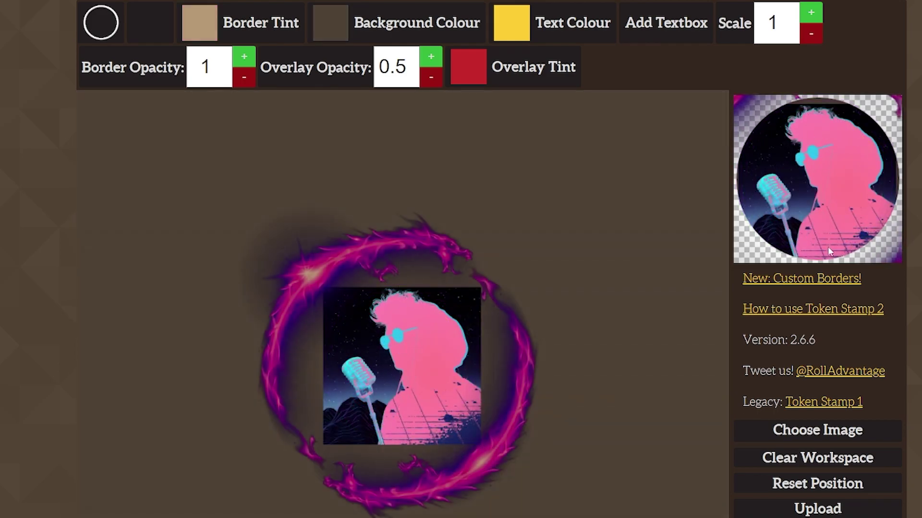
click(774, 280)
drag(33, 160, 312, 160)
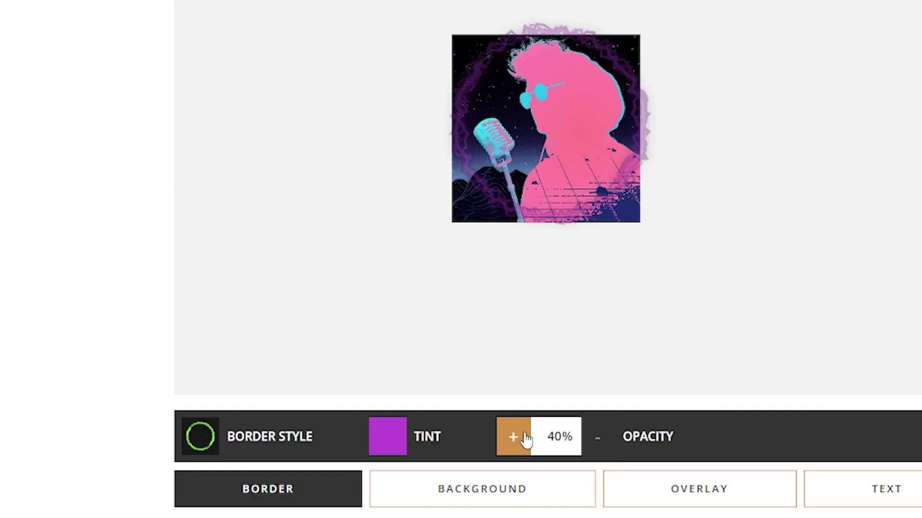
Raise the border tint opacity to full and set the background colour to purple.
click(514, 438)
click(485, 490)
click(200, 436)
drag(321, 271, 339, 272)
click(379, 173)
click(356, 175)
click(525, 335)
Try radial, flames and trees overlays, settling on a white-tinted soft radial overlay.
click(699, 489)
click(201, 436)
click(305, 226)
click(384, 214)
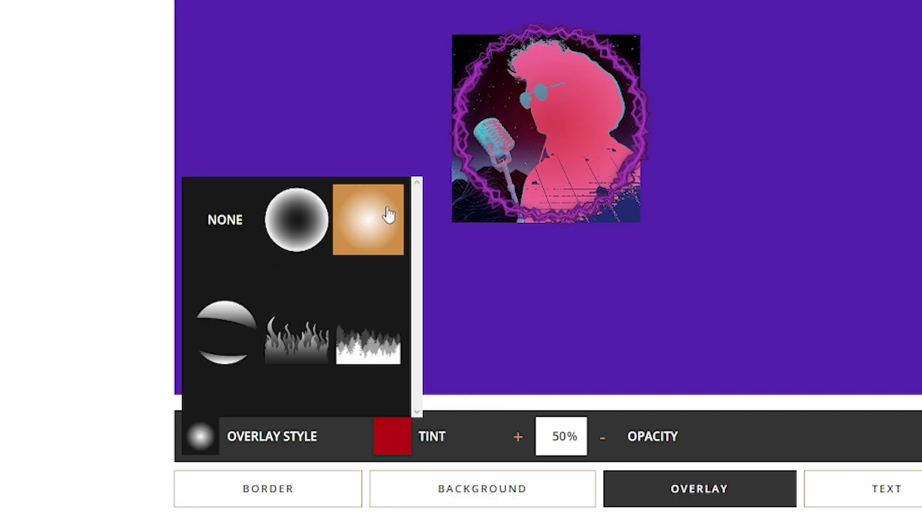
click(292, 344)
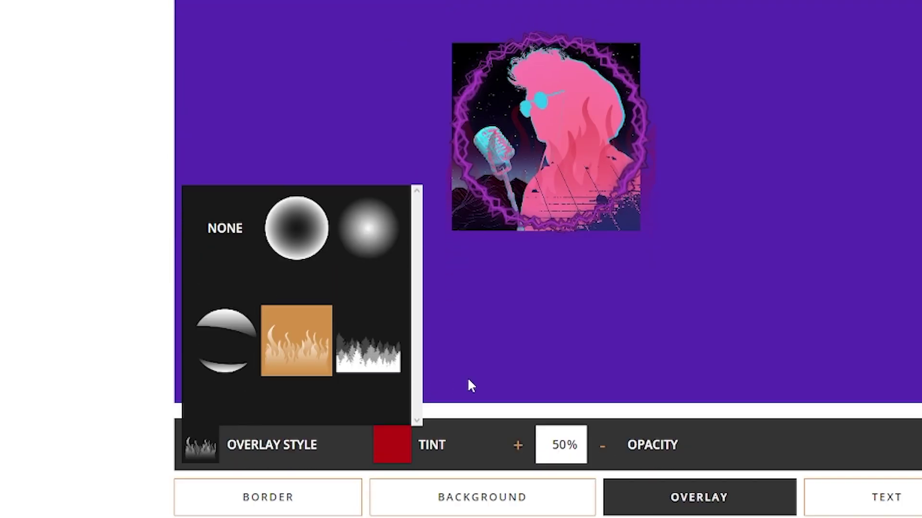
click(354, 354)
click(294, 345)
click(308, 246)
click(368, 228)
click(398, 434)
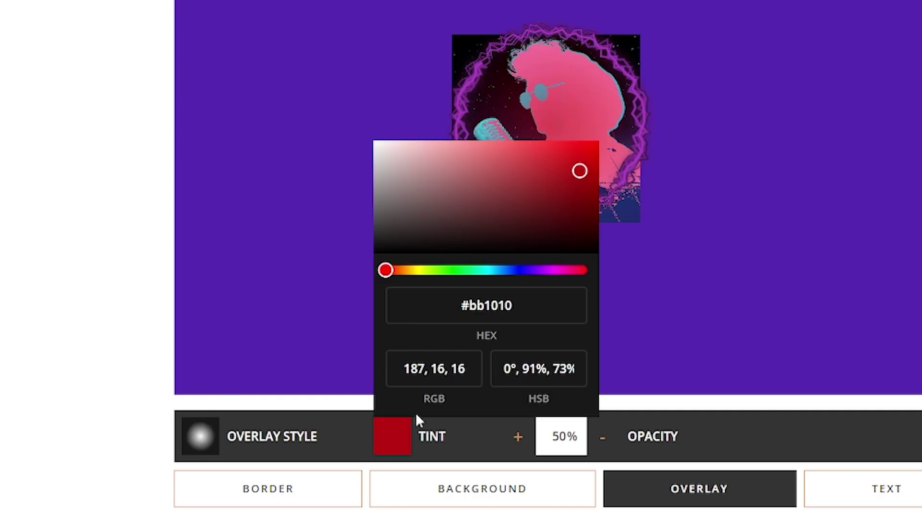
drag(528, 271, 556, 271)
click(375, 142)
Compare the dark radial, flames and trees overlays again, then set Overlay to None.
click(200, 436)
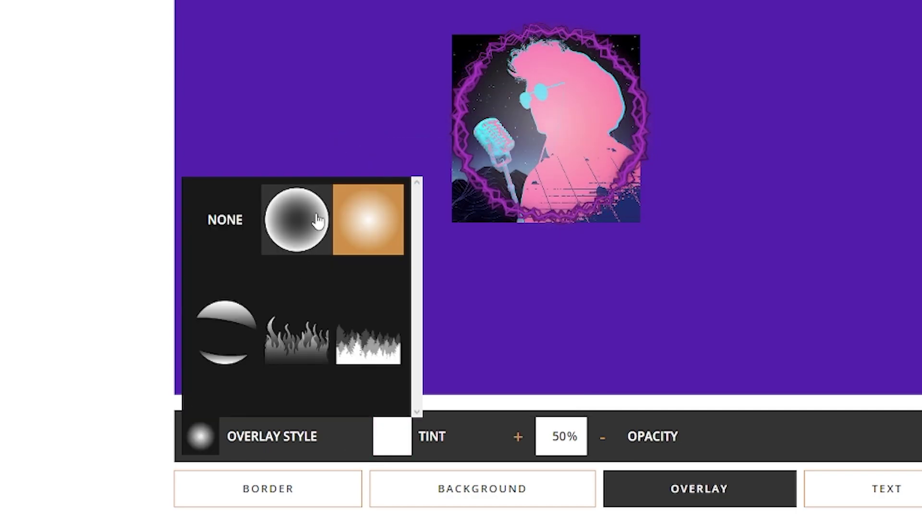
click(296, 219)
click(296, 342)
click(370, 346)
click(224, 220)
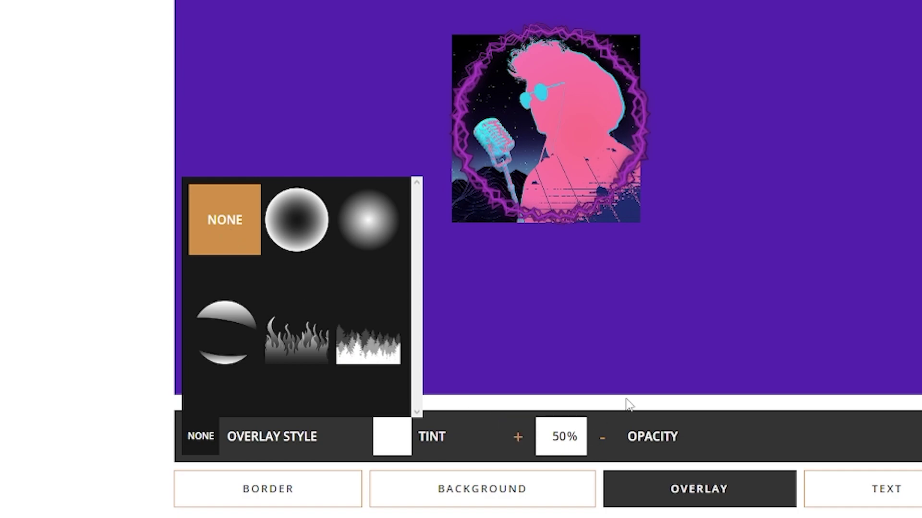
Add a visible N8 text label to the token coloured blue.
click(835, 489)
text(N)
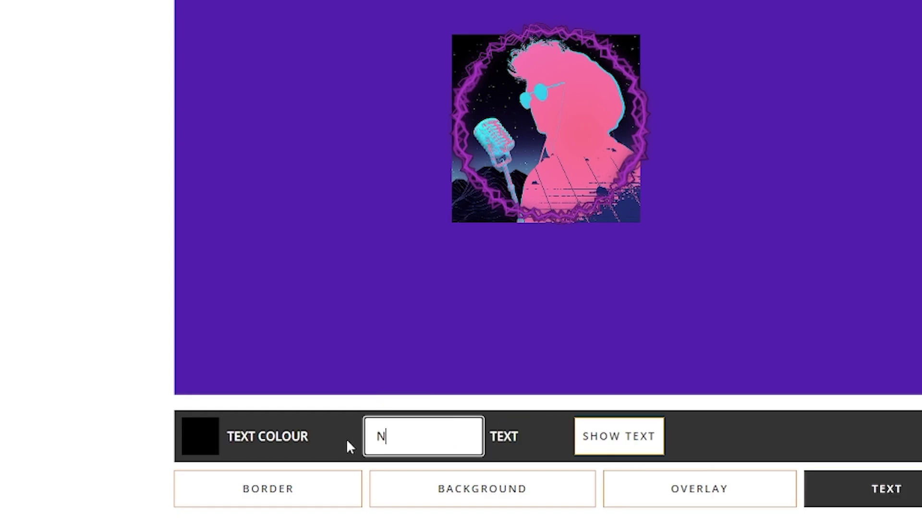
text(8)
click(601, 448)
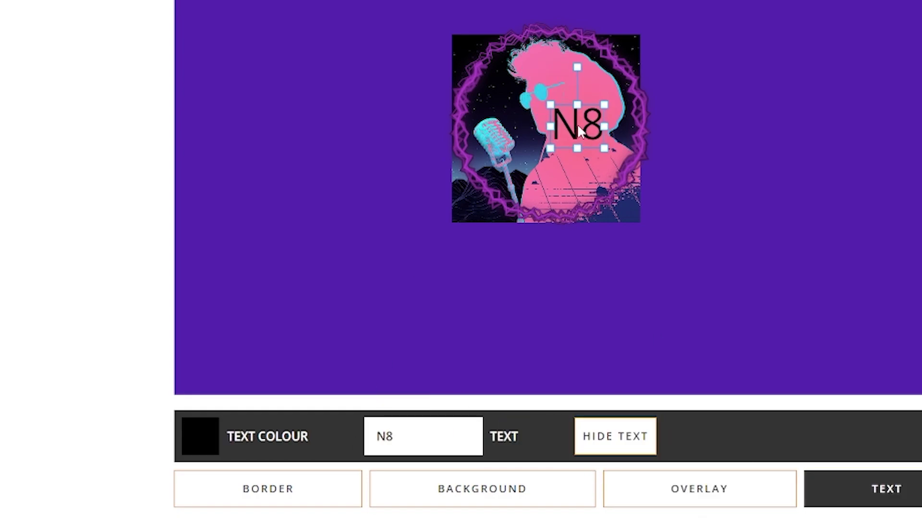
click(200, 436)
click(315, 269)
click(336, 144)
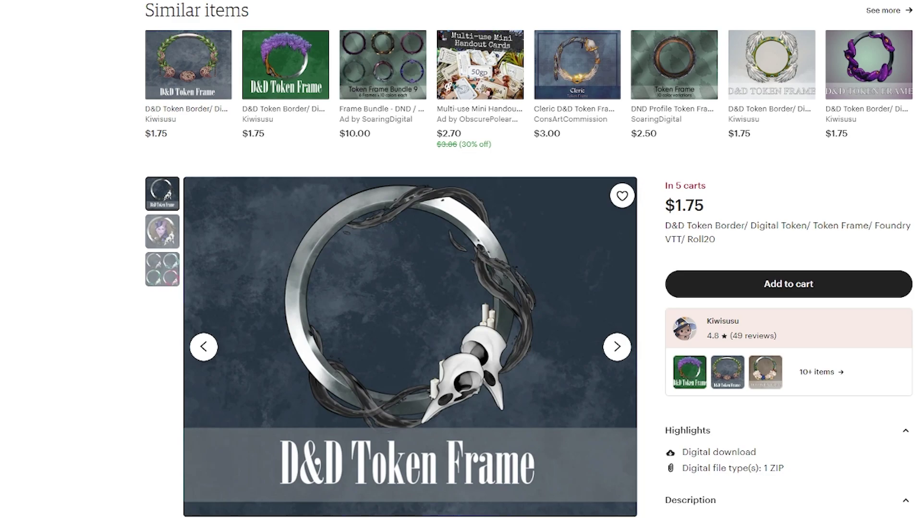
Open the Token Frame Bundle 9 listing from the similar items row.
click(404, 70)
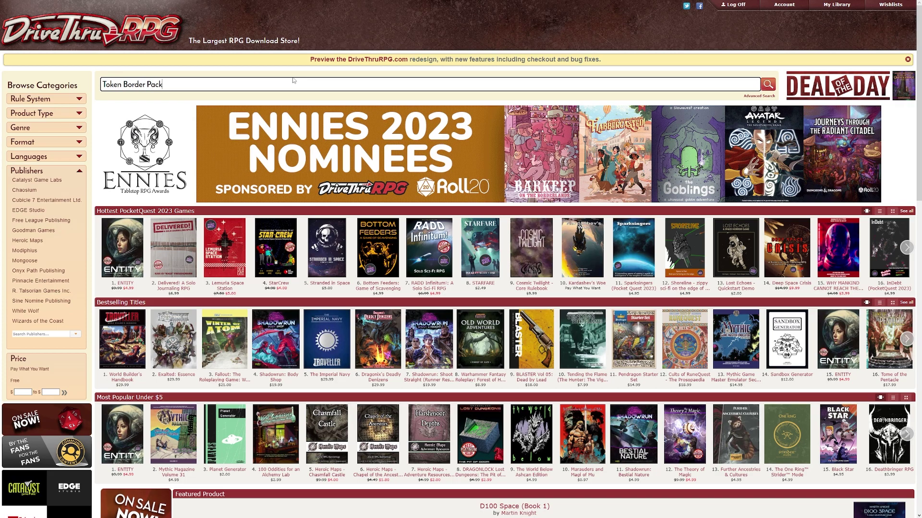
Search for 'Token Border Pack' and open the Critical Crafting Token Border Pack preview image.
key(Return)
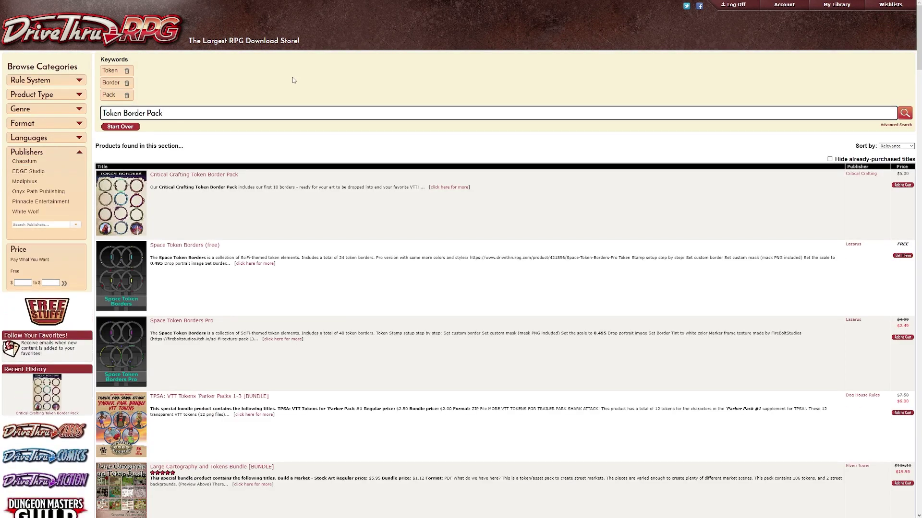
click(162, 176)
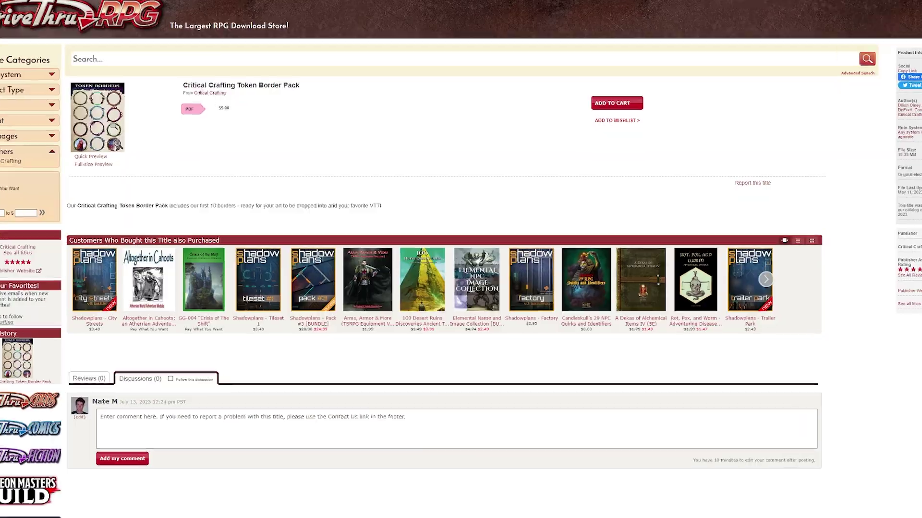
click(131, 126)
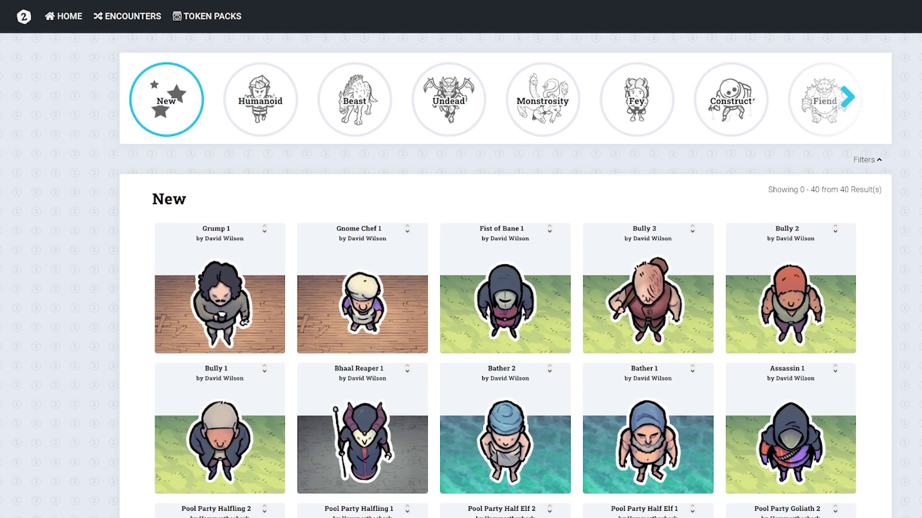
Scroll through the new token gallery down to the Humanoid Aarakocra tokens.
scroll(460, 288, down, 3)
scroll(461, 260, down, 5)
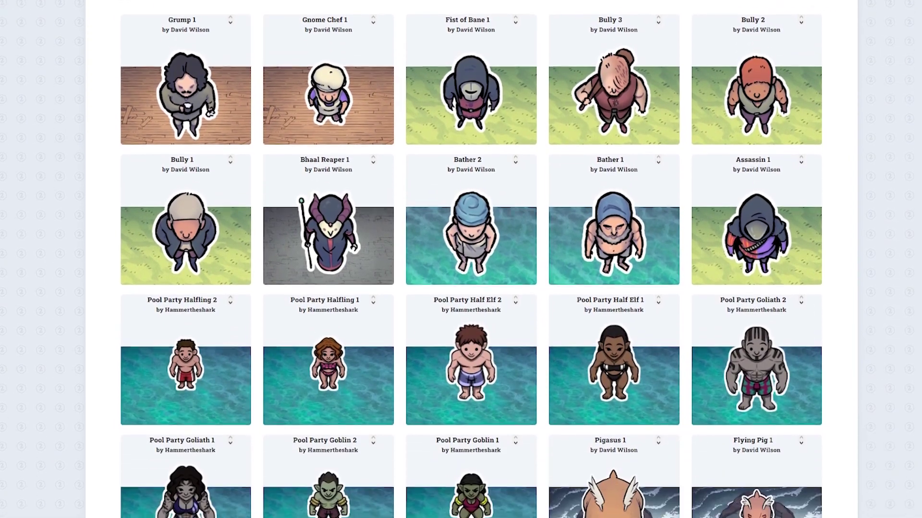
scroll(461, 259, down, 5)
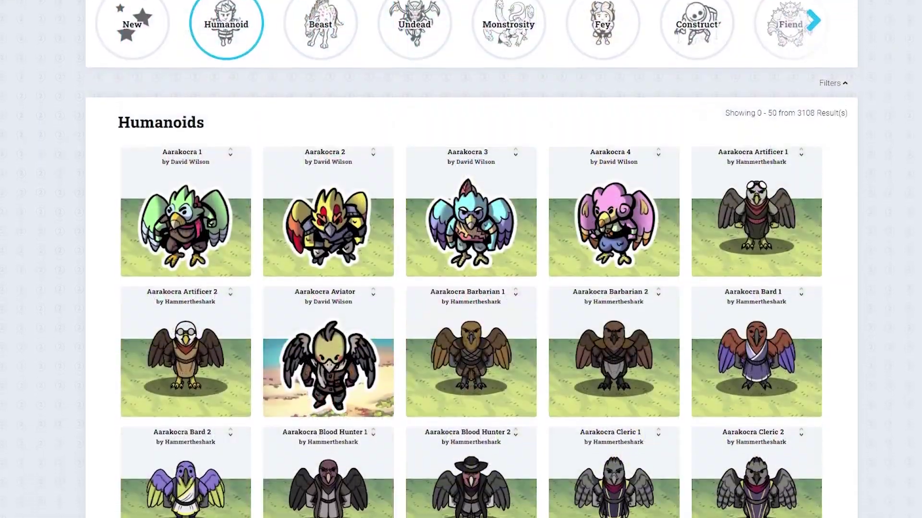
scroll(461, 260, down, 4)
scroll(461, 259, down, 5)
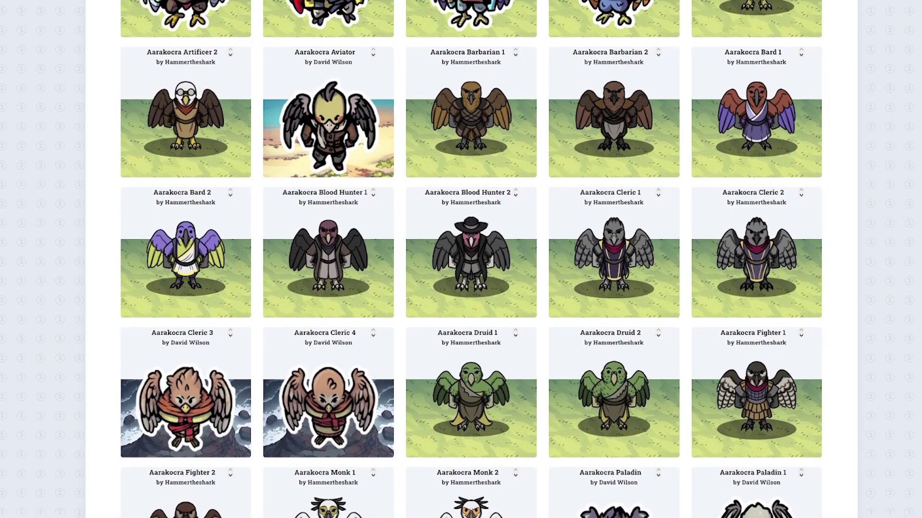
scroll(460, 259, down, 2)
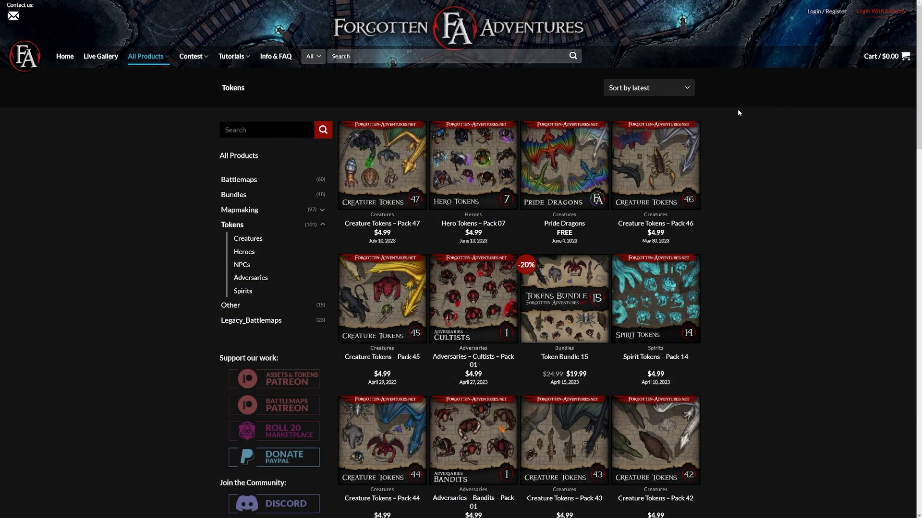
Filter to Heroes token packs and scroll through the knight and creature colour variants.
click(240, 253)
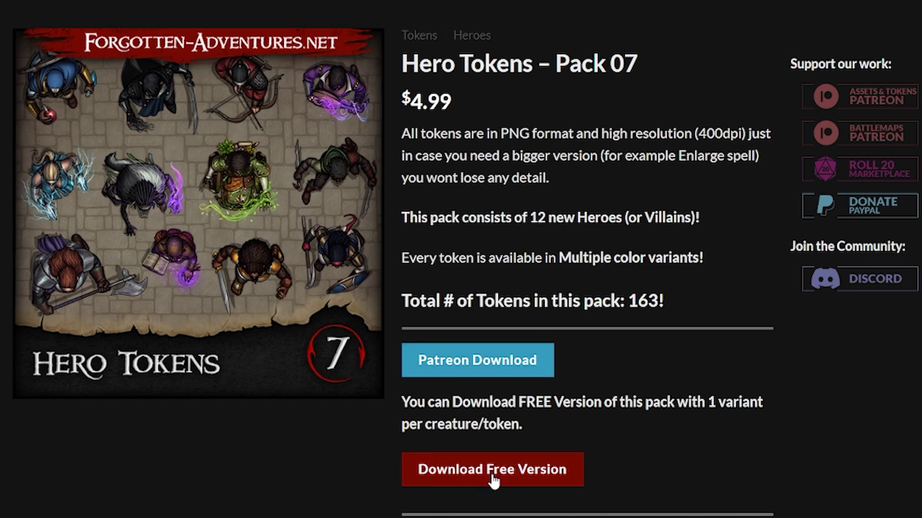
scroll(494, 475, down, 10)
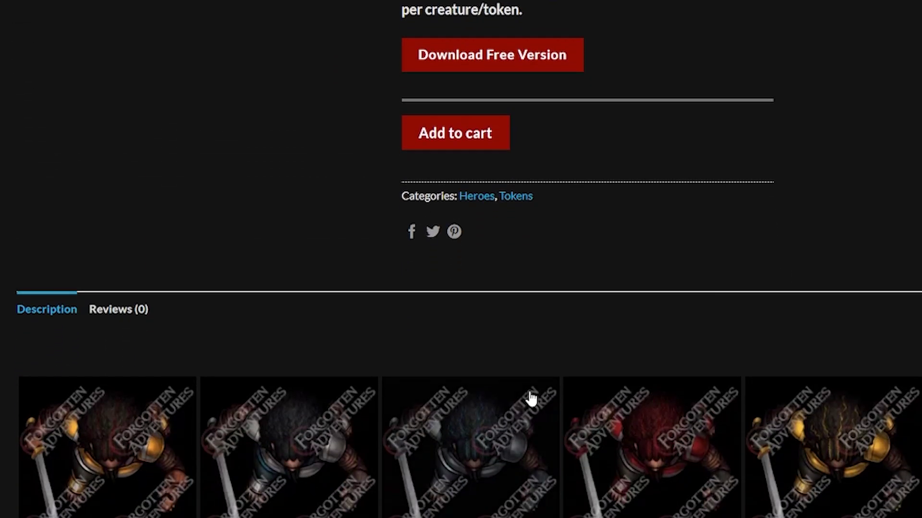
scroll(530, 399, down, 10)
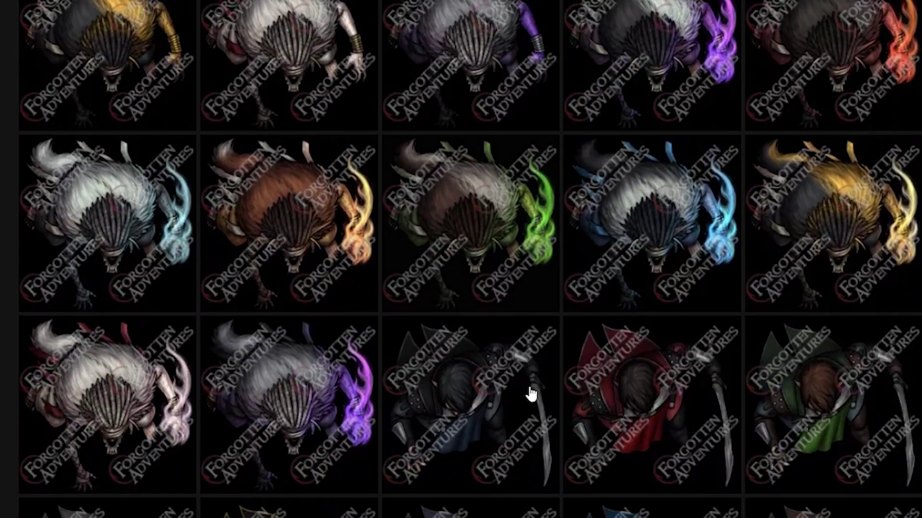
scroll(530, 393, down, 15)
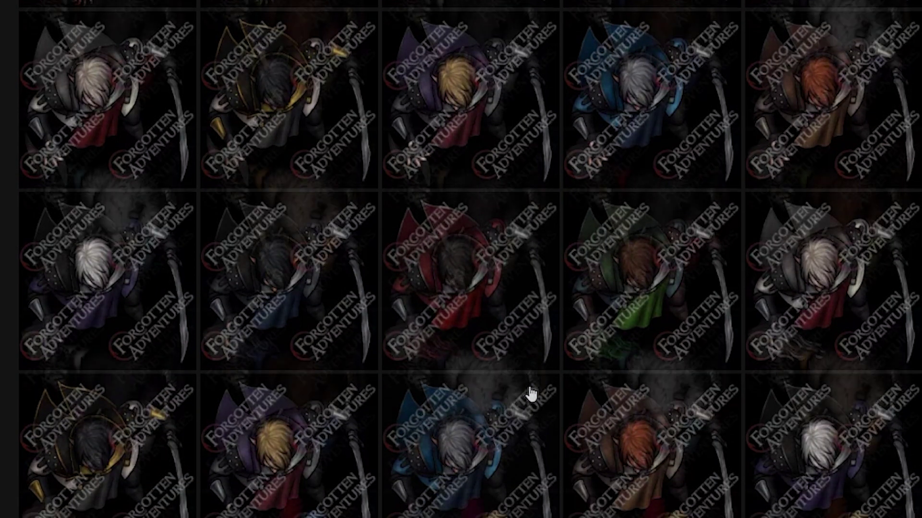
scroll(461, 260, down, 7)
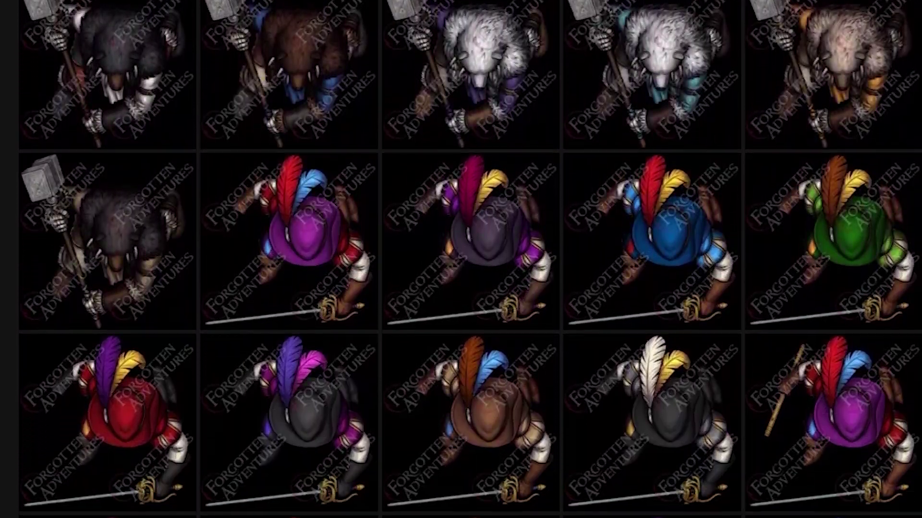
scroll(461, 259, down, 7)
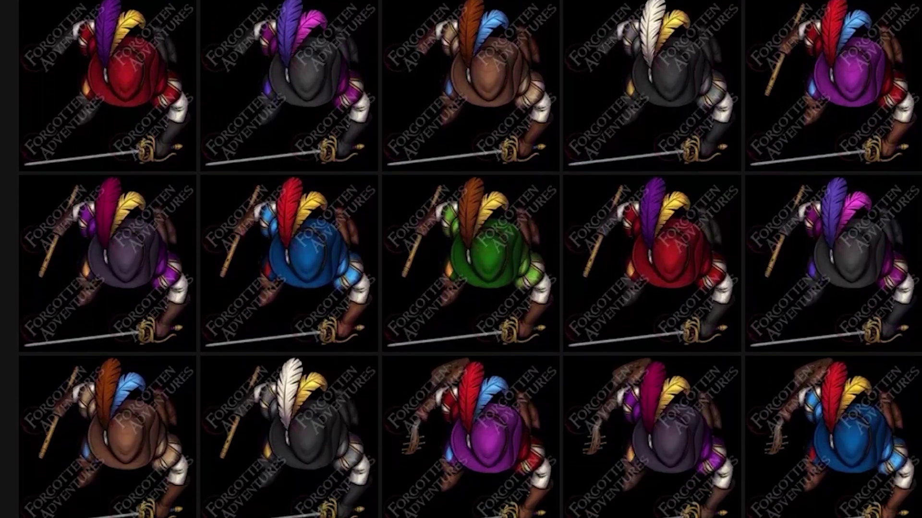
scroll(461, 259, down, 7)
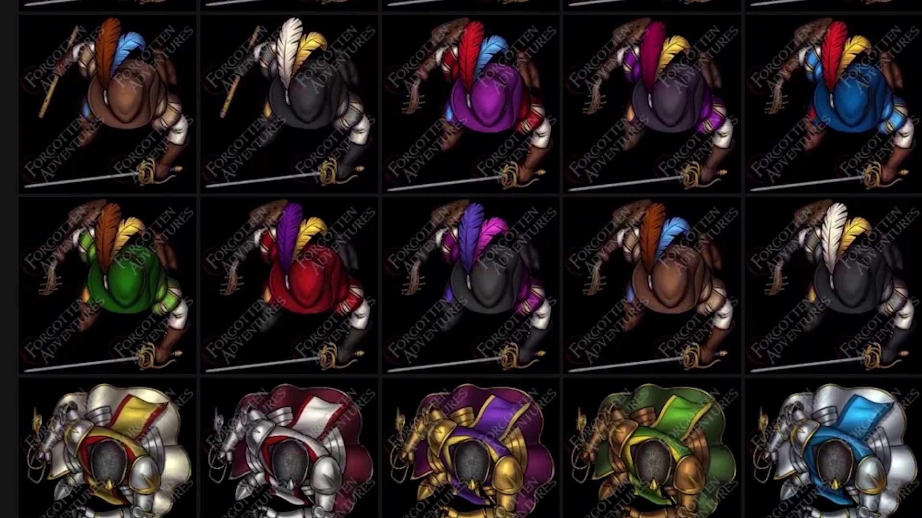
scroll(461, 259, down, 7)
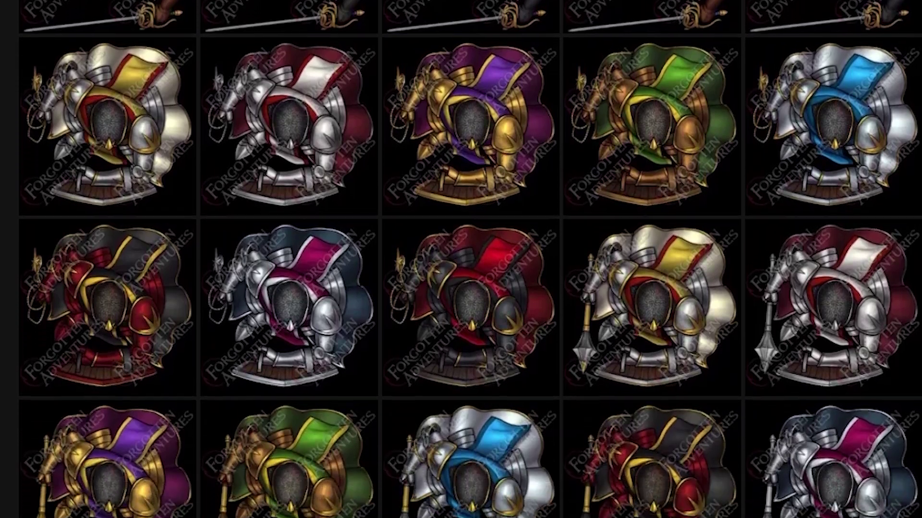
scroll(461, 260, down, 5)
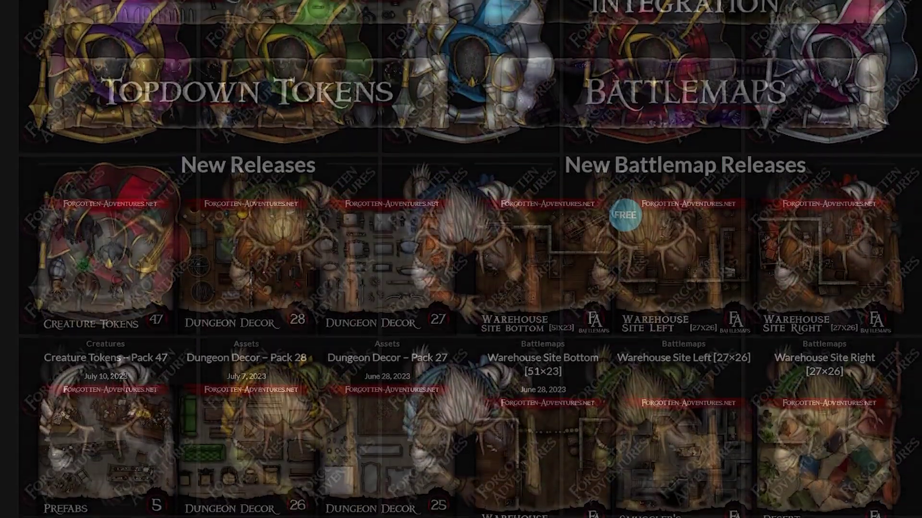
scroll(461, 259, down, 4)
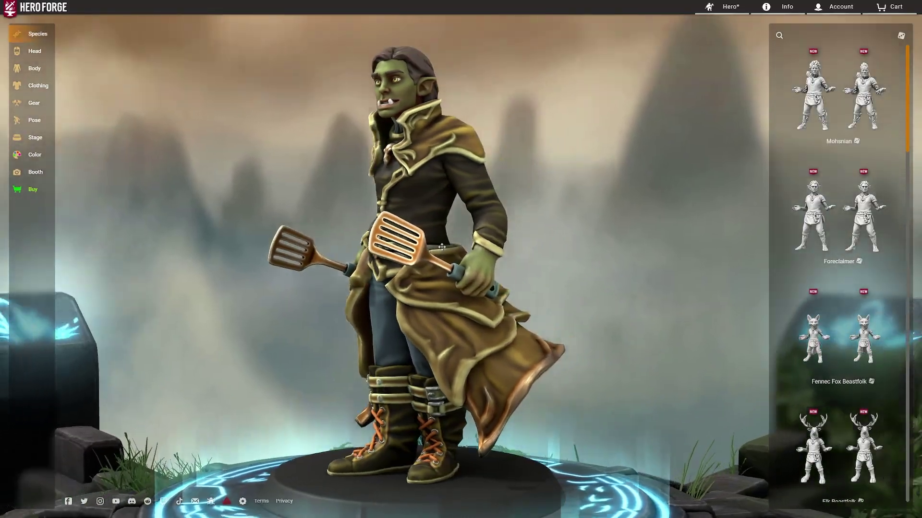
Turn the orc miniature to face front, then view the Token & Portrait Booth's Pro subscription page.
drag(442, 246, 524, 258)
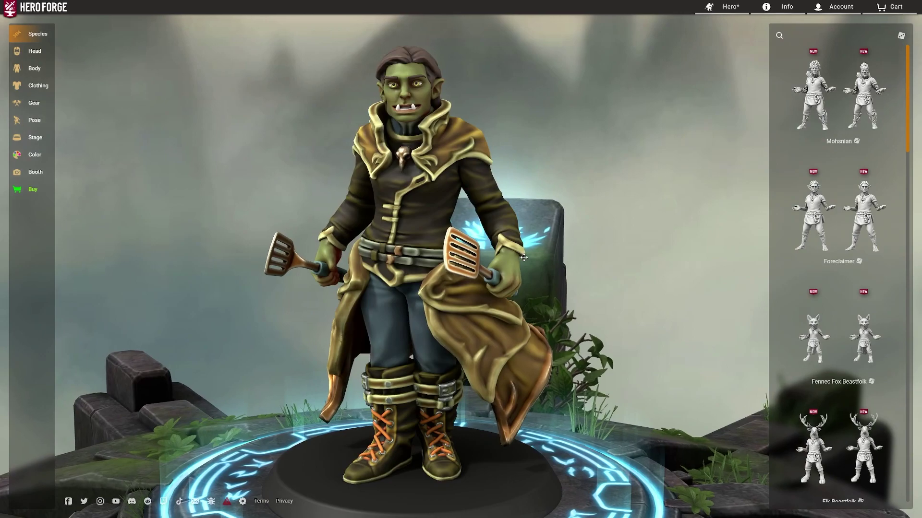
click(34, 174)
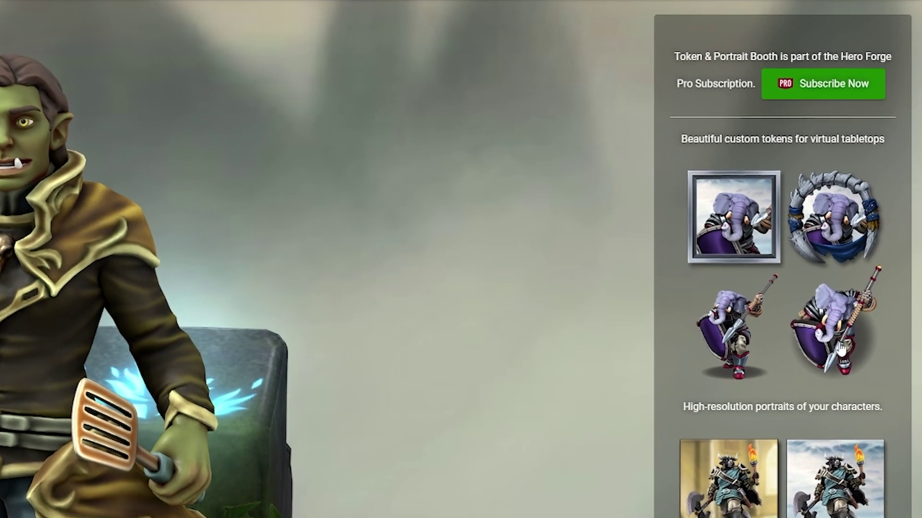
click(819, 85)
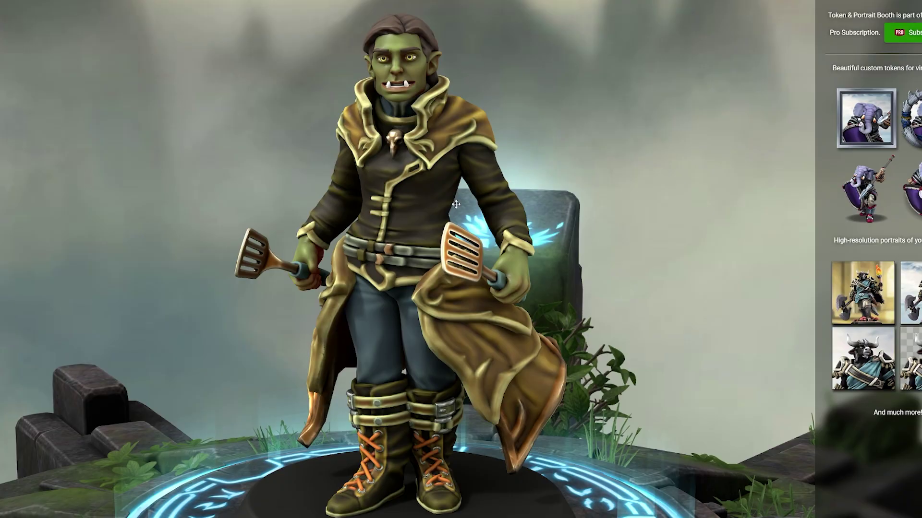
scroll(455, 205, down, 4)
drag(479, 183, 394, 313)
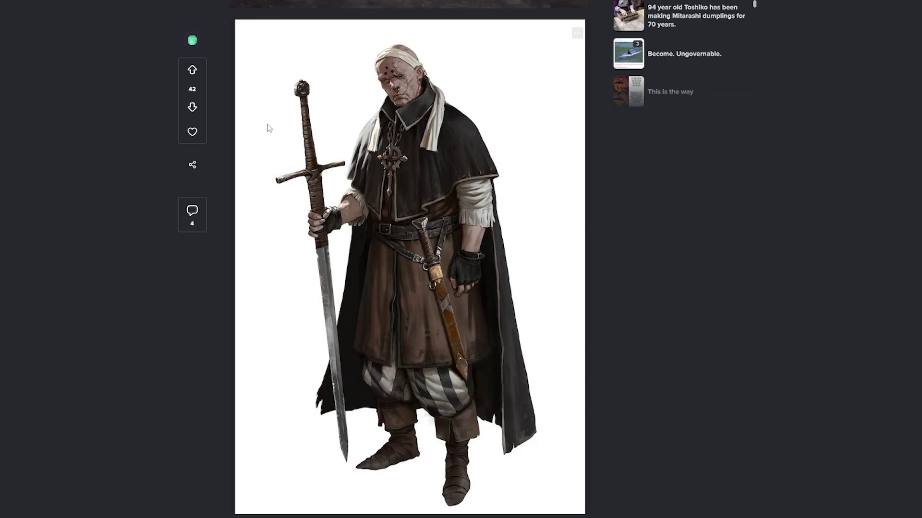
Save the full-body image of the old swordsman with the greatsword.
right_click(421, 167)
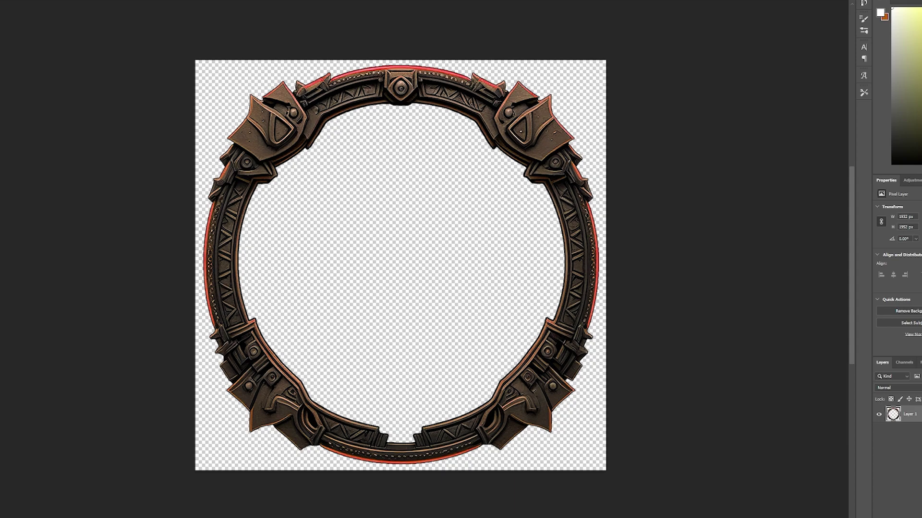
Place the swordsman art in the bronze frame document, scaled up and positioned over the ring.
drag(441, 268, 442, 268)
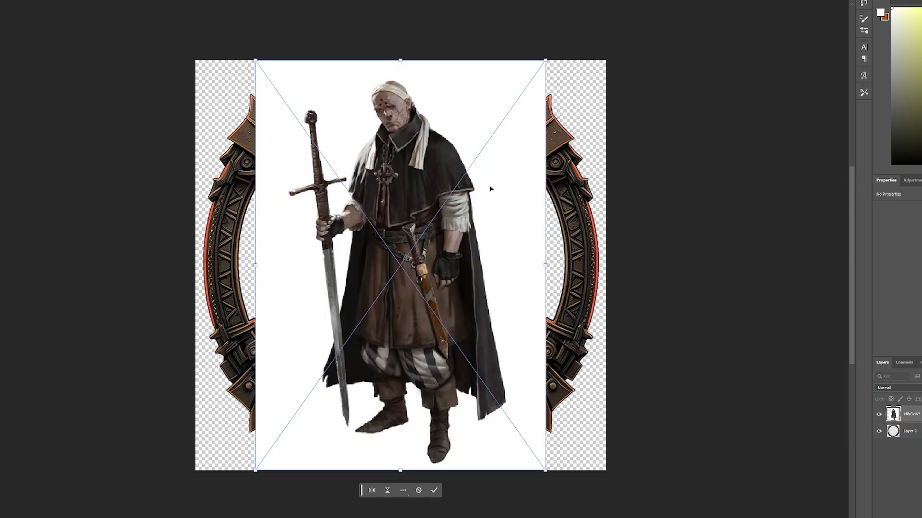
drag(545, 61, 512, 181)
scroll(485, 216, down, 3)
drag(539, 121, 613, 95)
key(Return)
key(ctrl+plus)
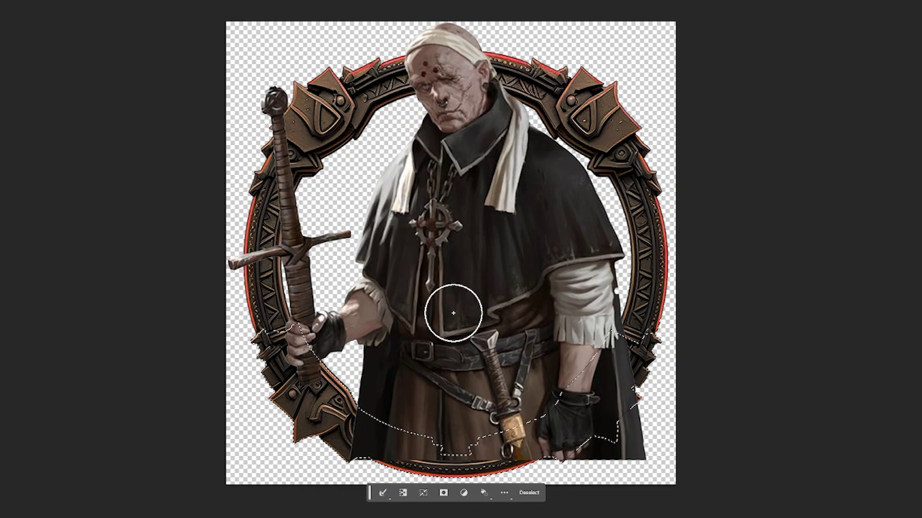
Mask out his background and add a forest backdrop, erasing it outside the round frame.
key(ctrl+d)
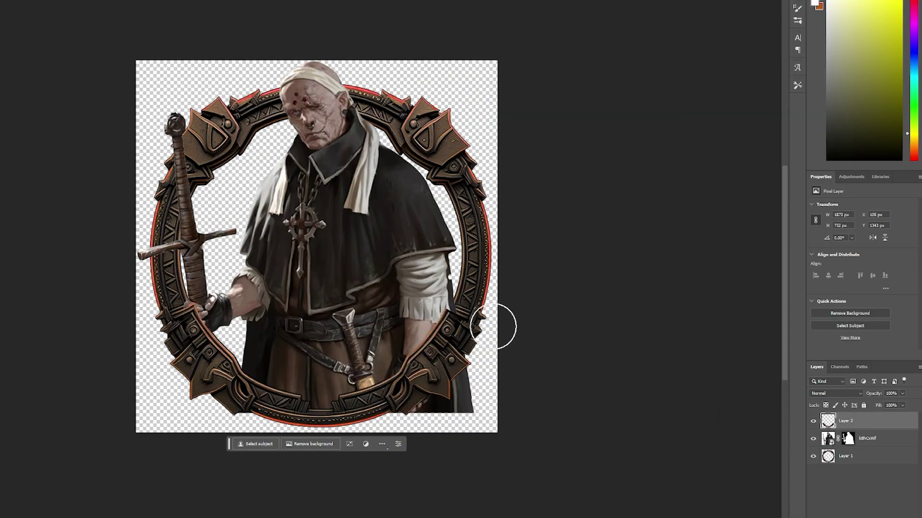
scroll(441, 292, up, 1)
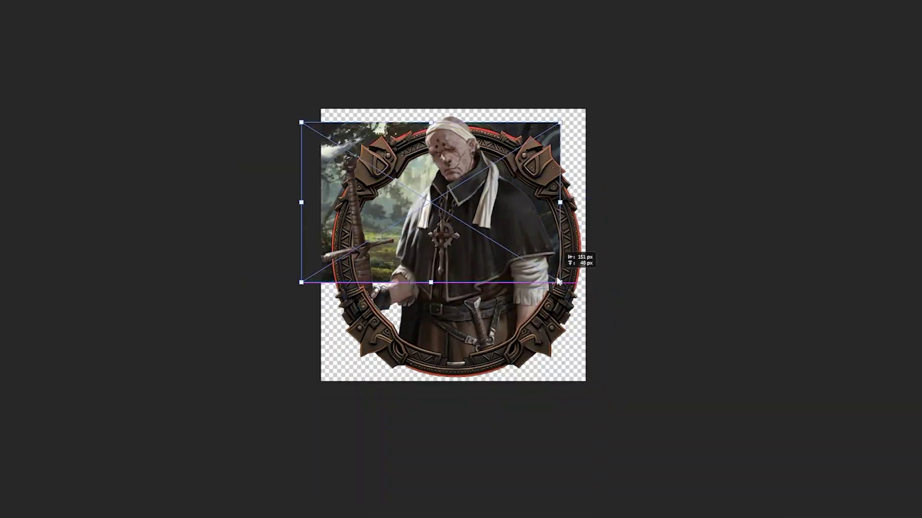
key(Return)
drag(334, 66, 280, 409)
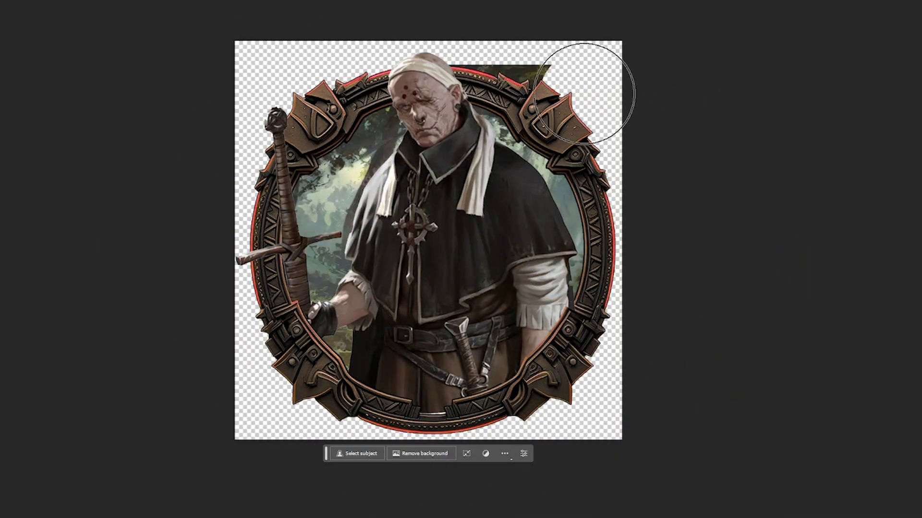
key(ctrl+plus)
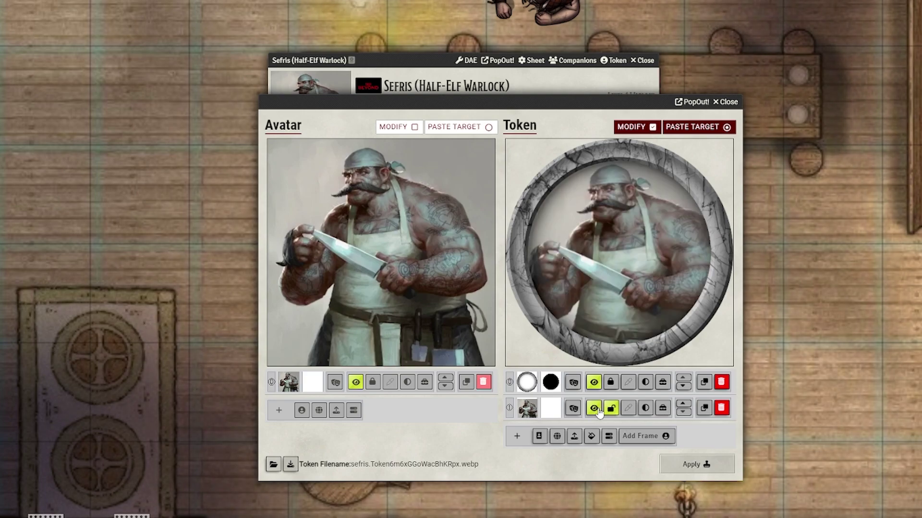
Apply the Greek key ring frame to the token and delete both old stone ring layers.
click(663, 409)
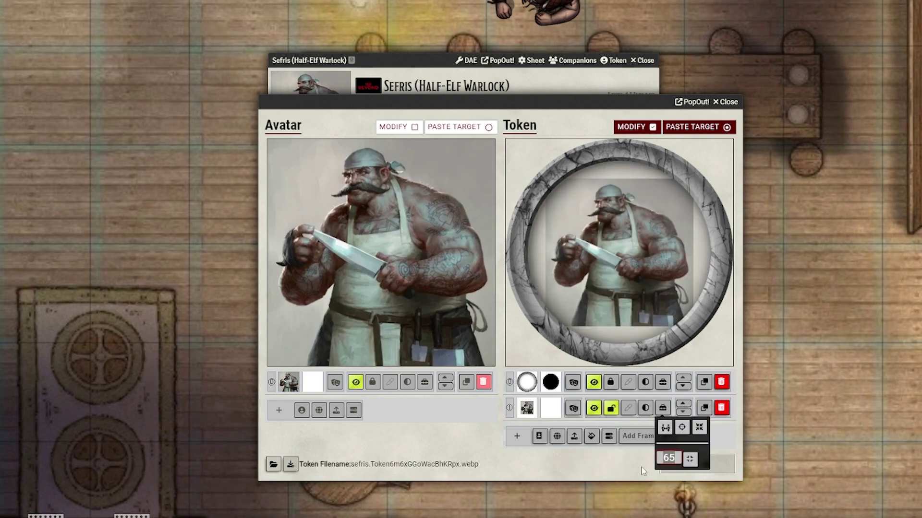
click(636, 436)
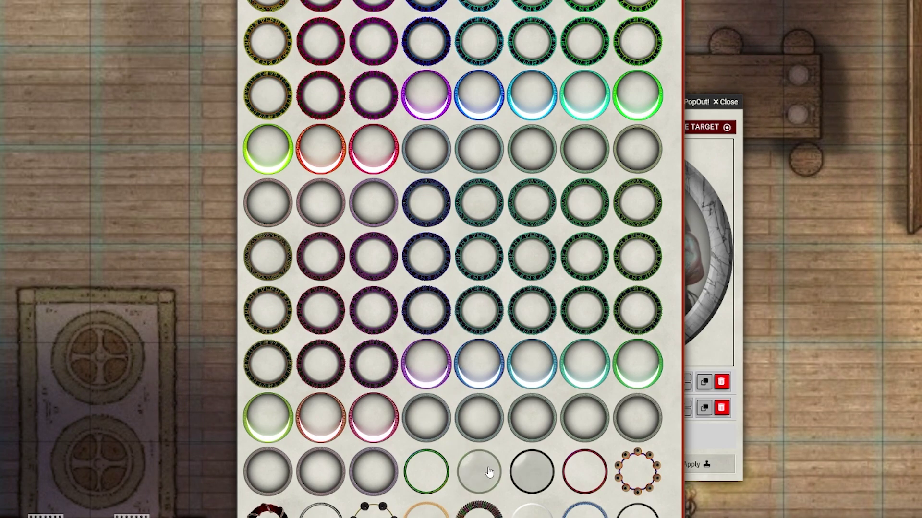
click(636, 480)
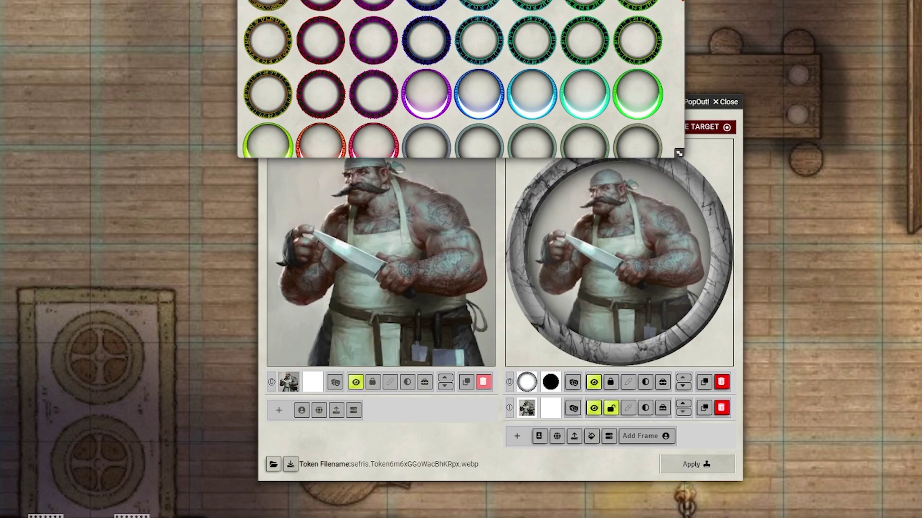
click(721, 408)
click(721, 408)
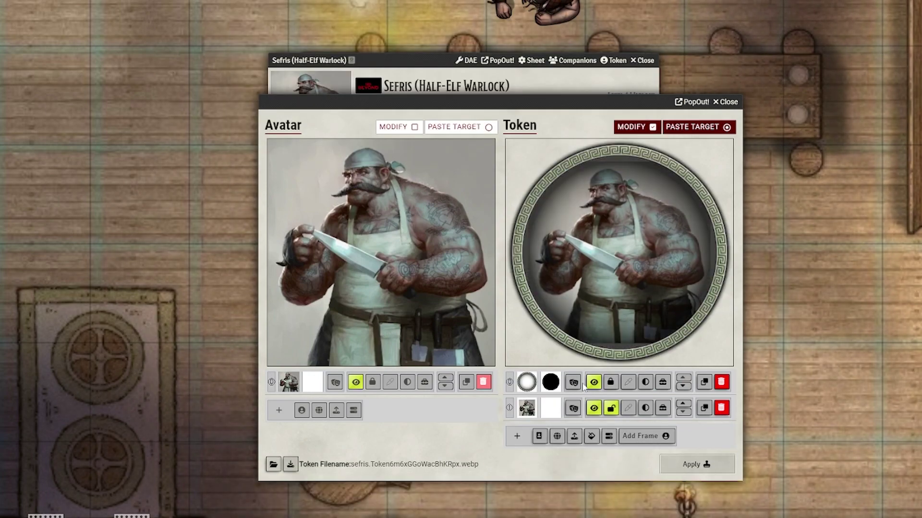
click(574, 383)
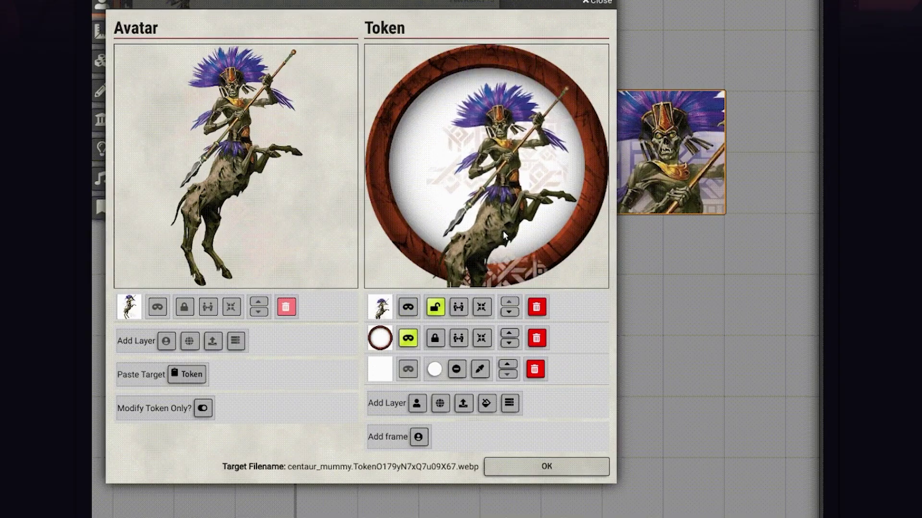
Move the wooden ring layer above the Centaur Mummy art in the layer stack.
scroll(502, 230, up, 3)
click(511, 334)
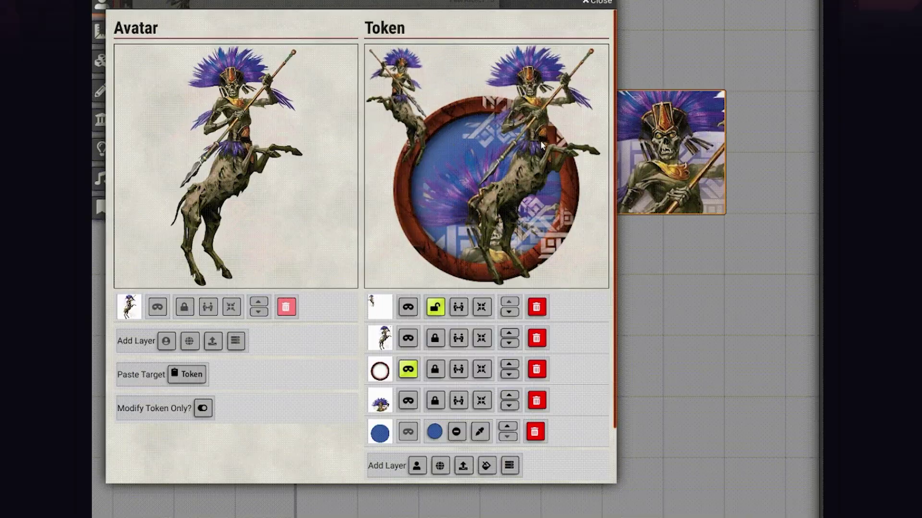
scroll(597, 169, up, 4)
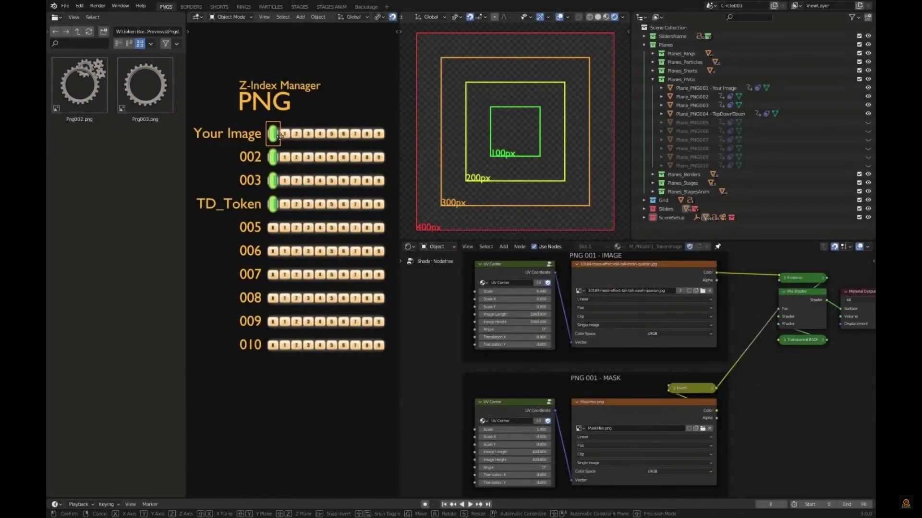
Raise Your Image in the Z-Index Manager and scale its hexagon mask down to about 0.8.
drag(273, 135, 310, 137)
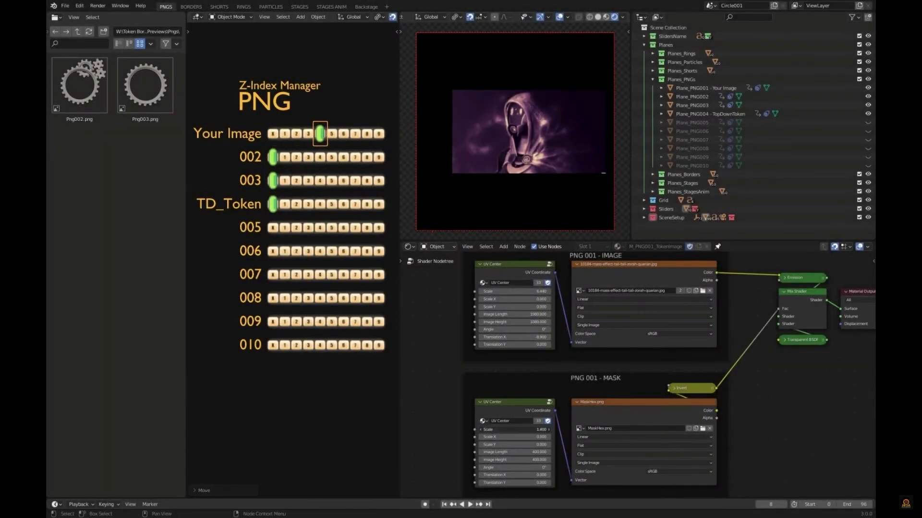
drag(534, 430, 535, 431)
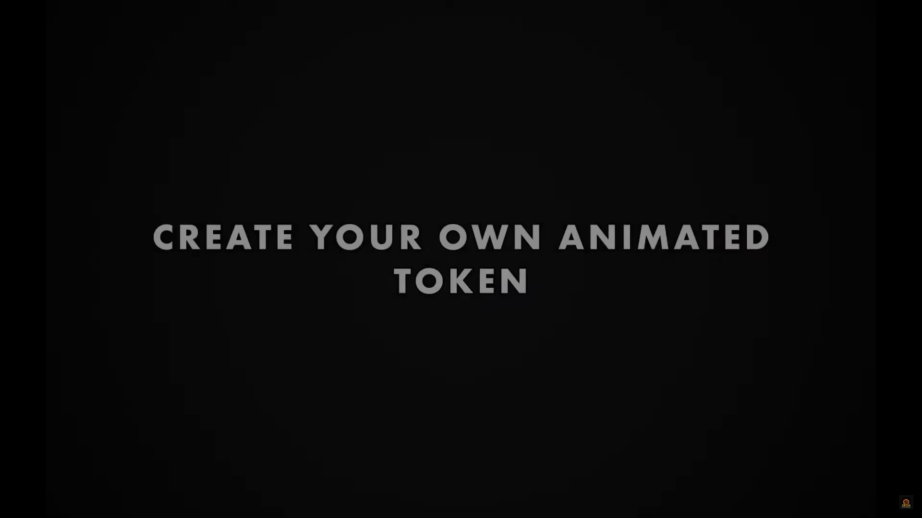